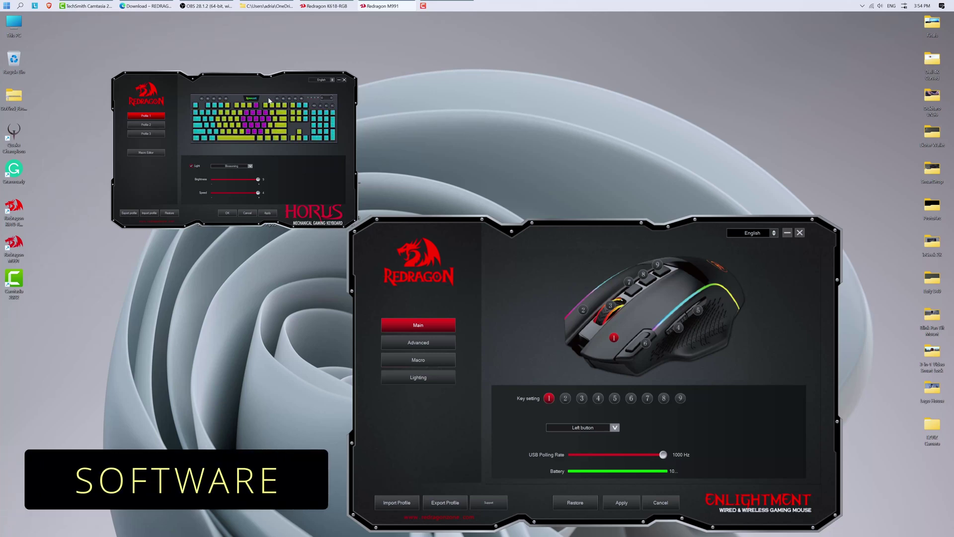
Step: Browse the Redragon Zone download page and view its mouse downloads
{"action": "left_click", "coordinate": [147, 6]}
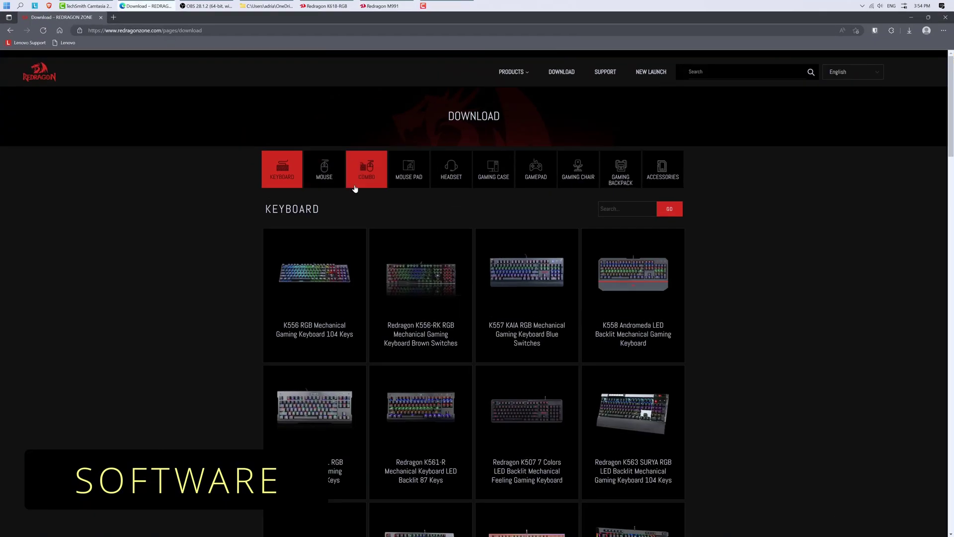
{"action": "scroll", "coordinate": [346, 262], "scroll_direction": "down", "scroll_amount": 1}
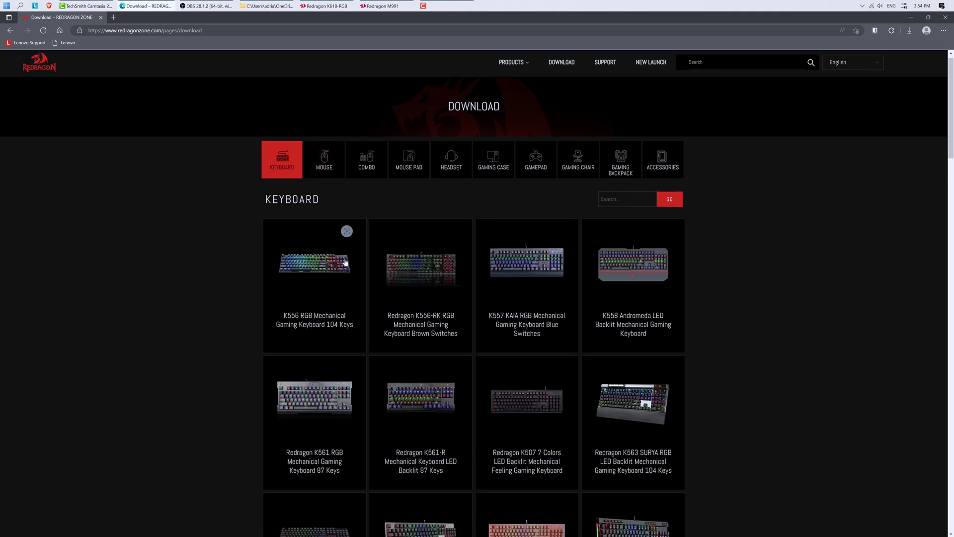
{"action": "scroll", "coordinate": [373, 228], "scroll_direction": "down", "scroll_amount": 1}
{"action": "scroll", "coordinate": [356, 342], "scroll_direction": "down", "scroll_amount": 6}
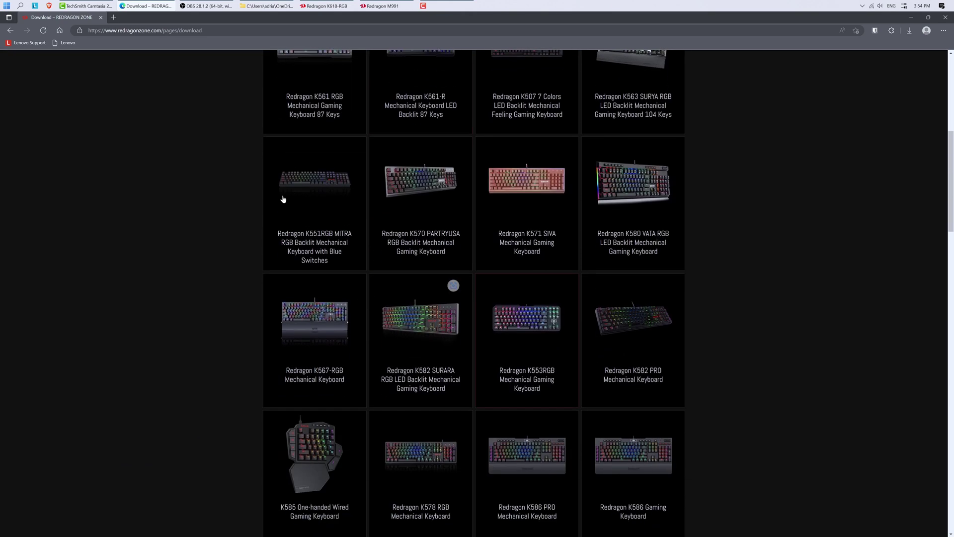
{"action": "scroll", "coordinate": [377, 224], "scroll_direction": "up", "scroll_amount": 7}
{"action": "left_click", "coordinate": [324, 169]}
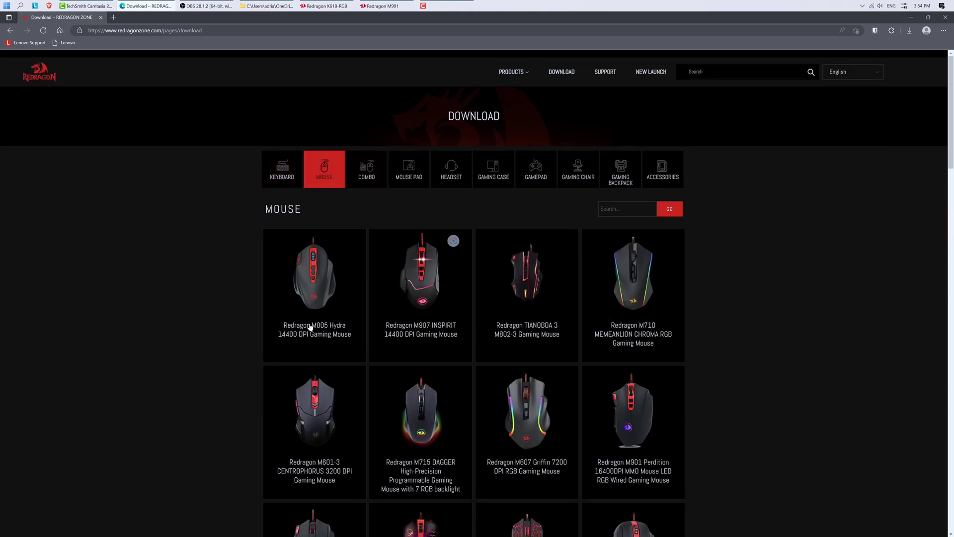
Step: Return to the keyboard downloads and move the HORUS window in front of the mouse software
{"action": "left_click", "coordinate": [263, 177]}
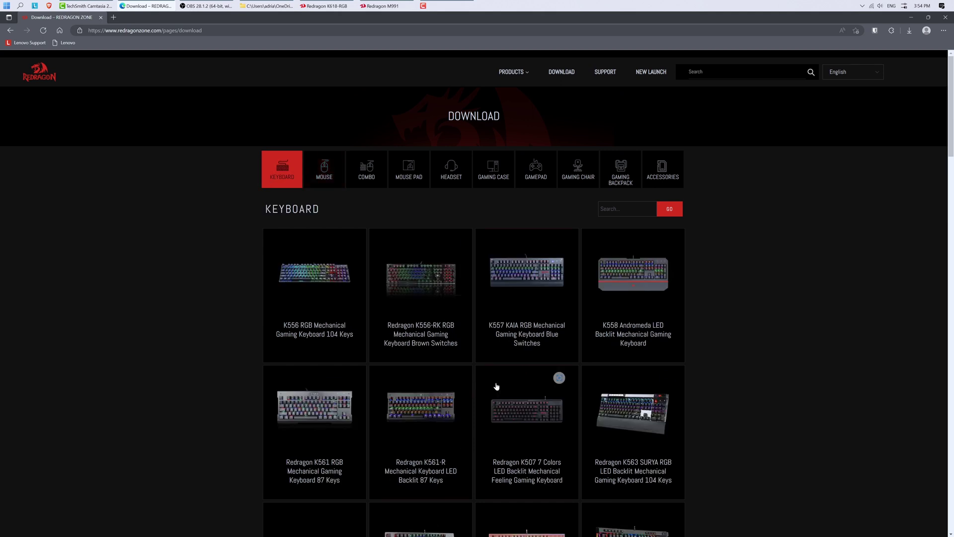
{"action": "scroll", "coordinate": [529, 270], "scroll_direction": "down", "scroll_amount": 7}
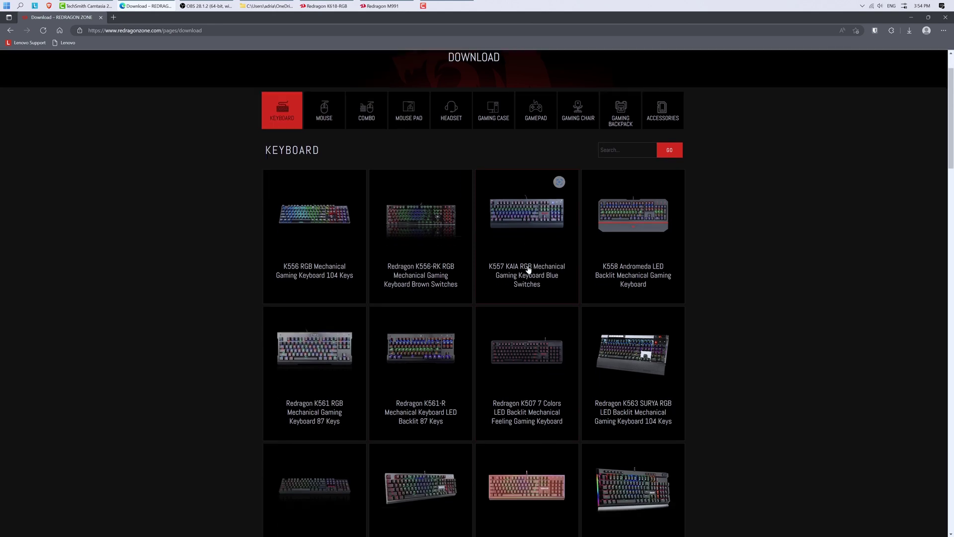
{"action": "scroll", "coordinate": [299, 215], "scroll_direction": "up", "scroll_amount": 7}
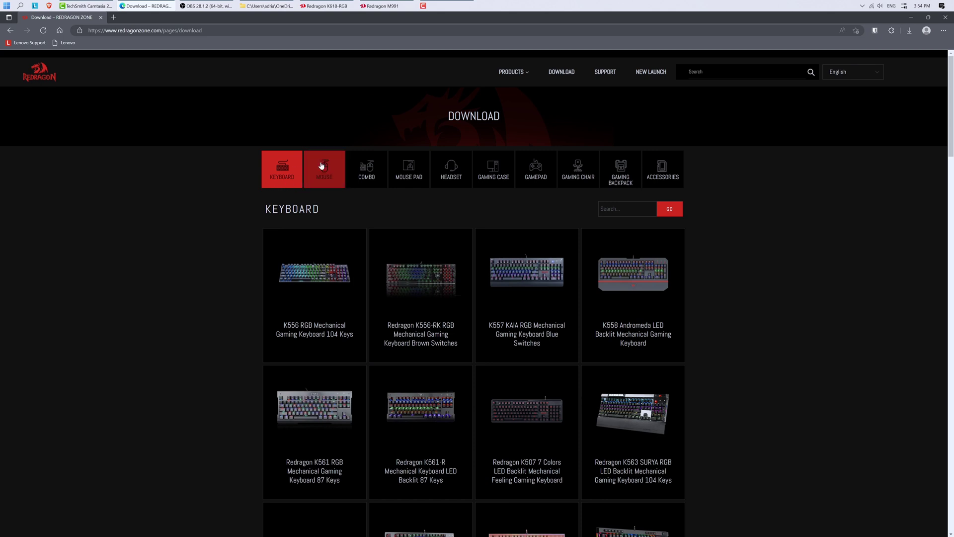
{"action": "scroll", "coordinate": [621, 336], "scroll_direction": "down", "scroll_amount": 6}
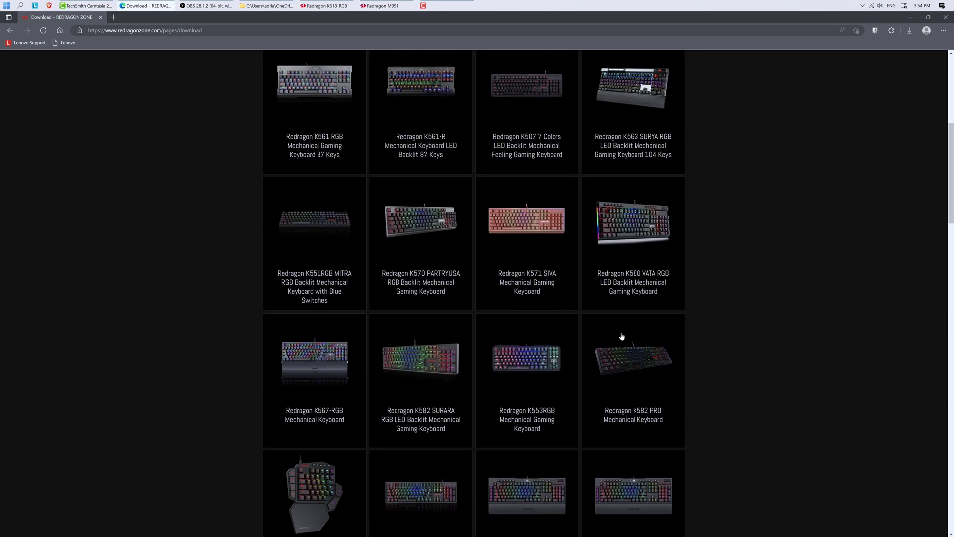
{"action": "scroll", "coordinate": [621, 336], "scroll_direction": "up", "scroll_amount": 6}
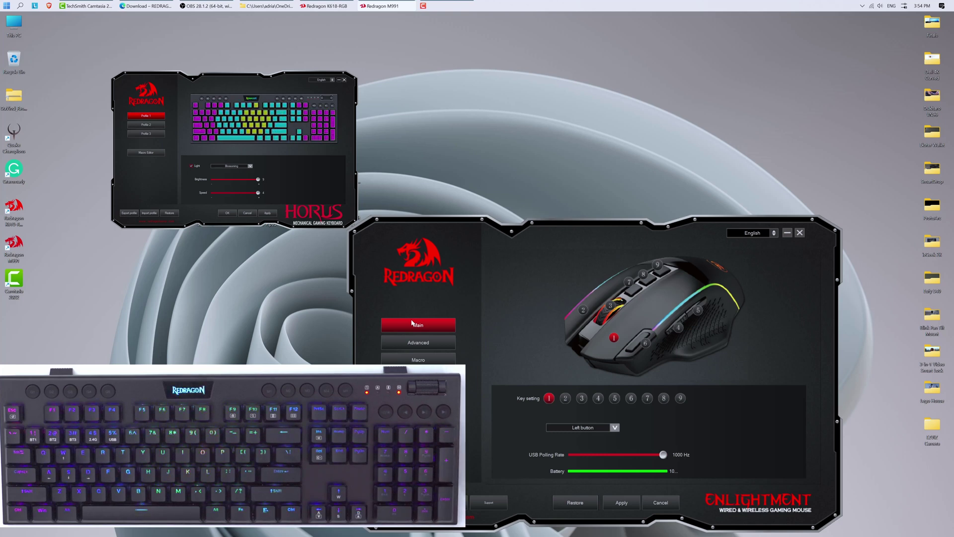
{"action": "left_click_drag", "start_coordinate": [226, 84], "coordinate": [465, 60]}
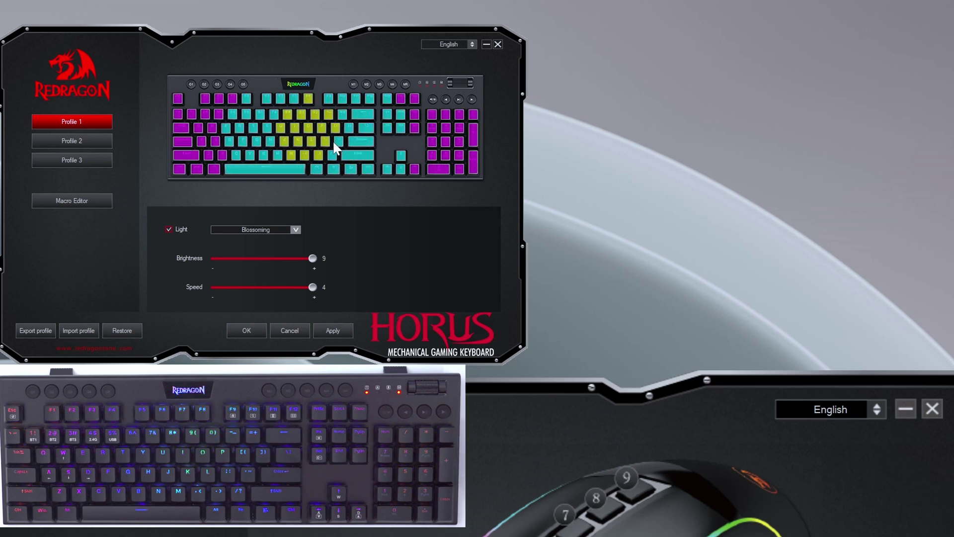
Step: Apply the Respire lighting effect to the keyboard
{"action": "left_click", "coordinate": [288, 228]}
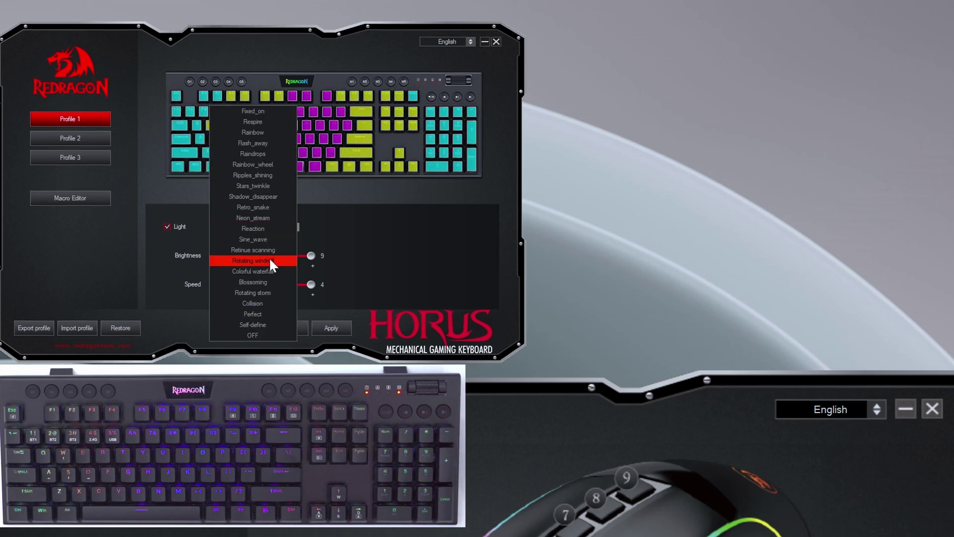
{"action": "left_click", "coordinate": [253, 122]}
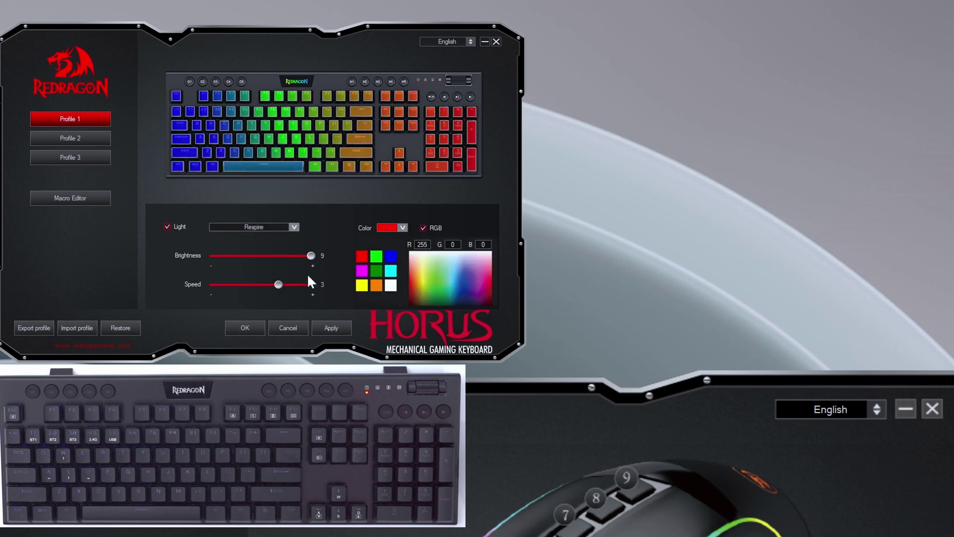
{"action": "left_click", "coordinate": [330, 327]}
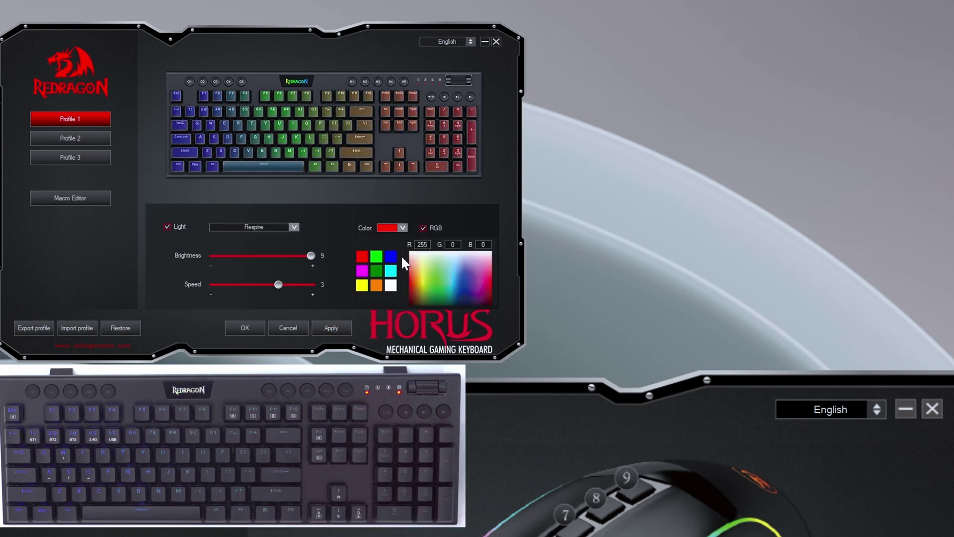
Step: Apply the Colorful waterfall lighting effect with speed raised from 3 to 4
{"action": "left_click", "coordinate": [277, 229]}
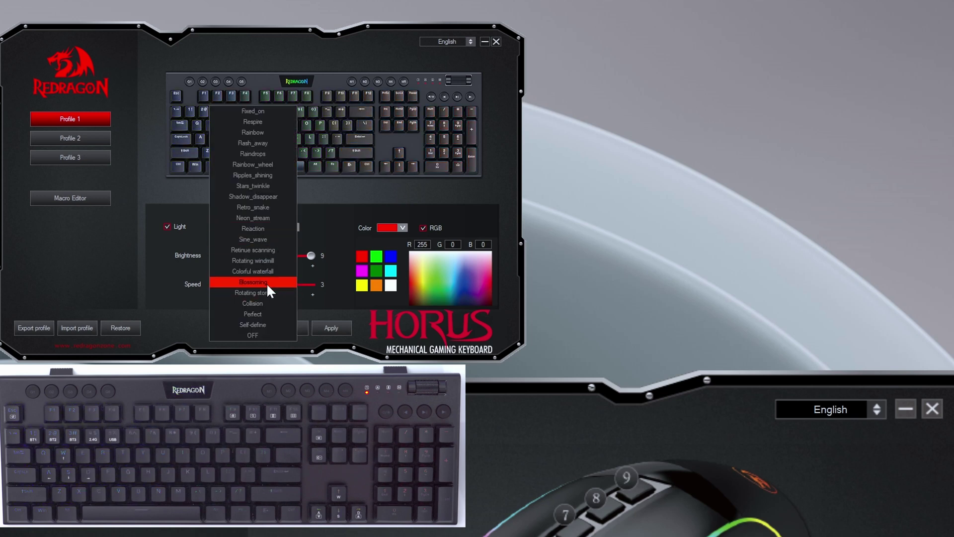
{"action": "left_click", "coordinate": [264, 269]}
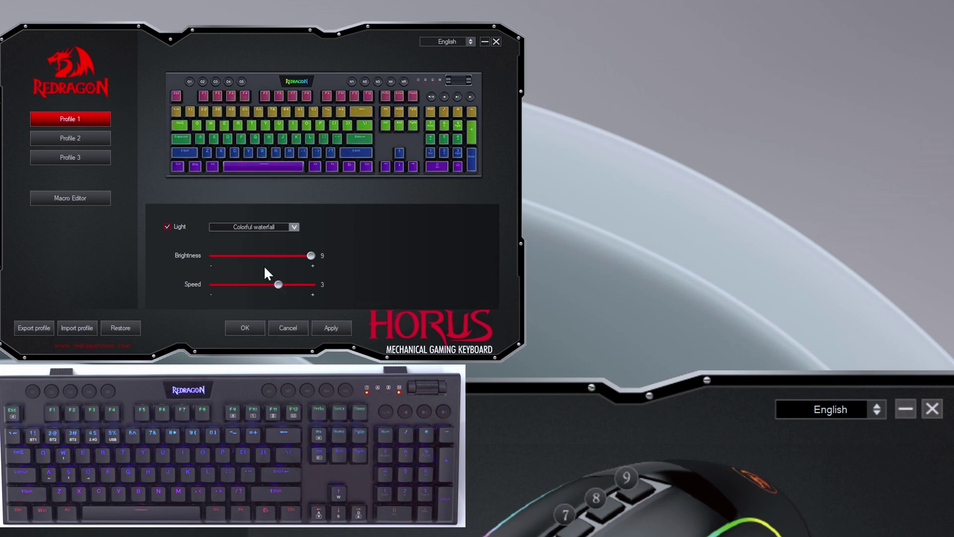
{"action": "left_click", "coordinate": [326, 326]}
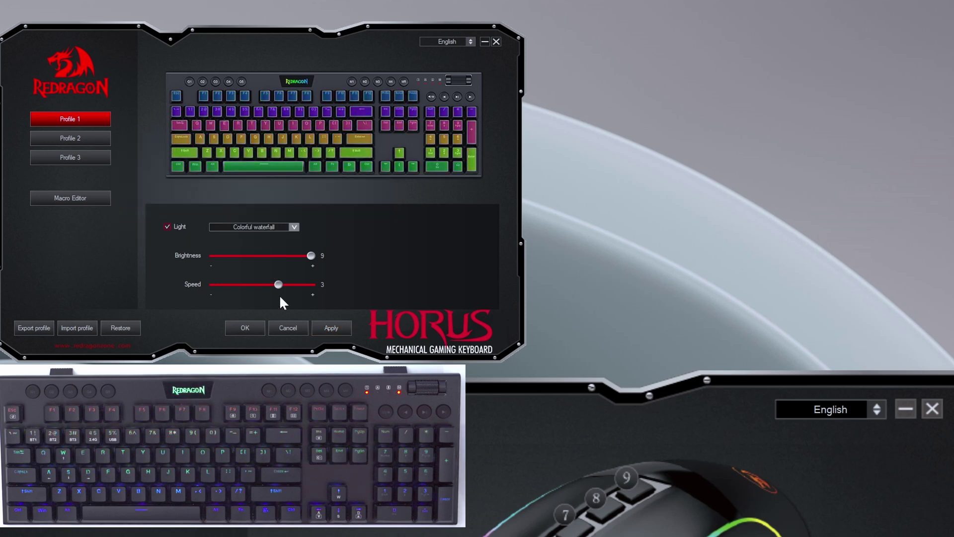
{"action": "left_click_drag", "start_coordinate": [276, 285], "coordinate": [312, 285]}
{"action": "left_click", "coordinate": [336, 324]}
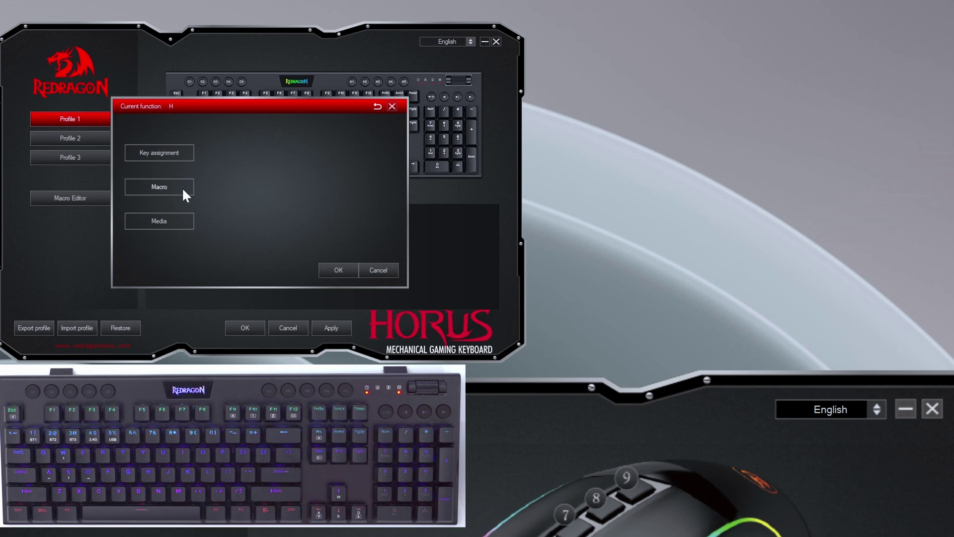
Step: Give the H key a media function, switch to Profile 3, and bring the Enlightment window forward
{"action": "left_click", "coordinate": [170, 219]}
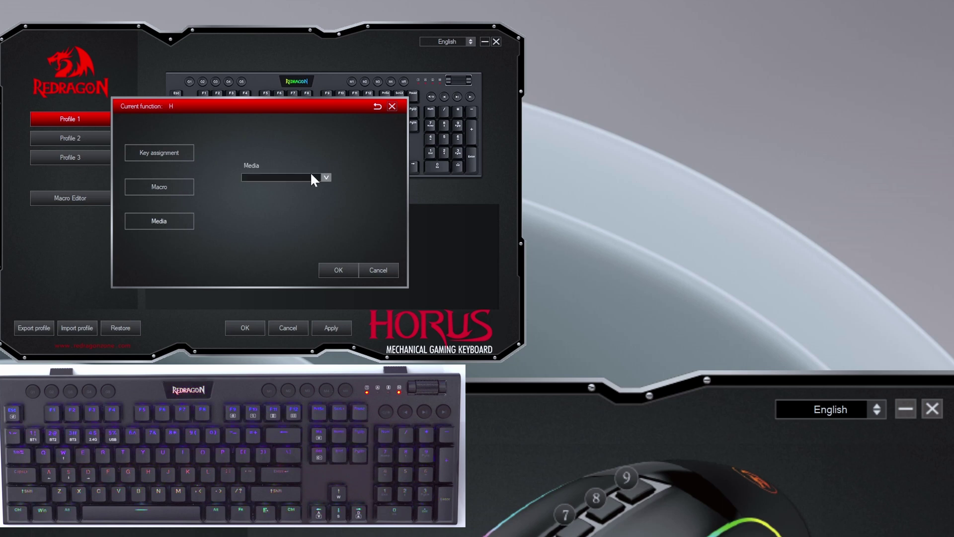
{"action": "left_click", "coordinate": [324, 178]}
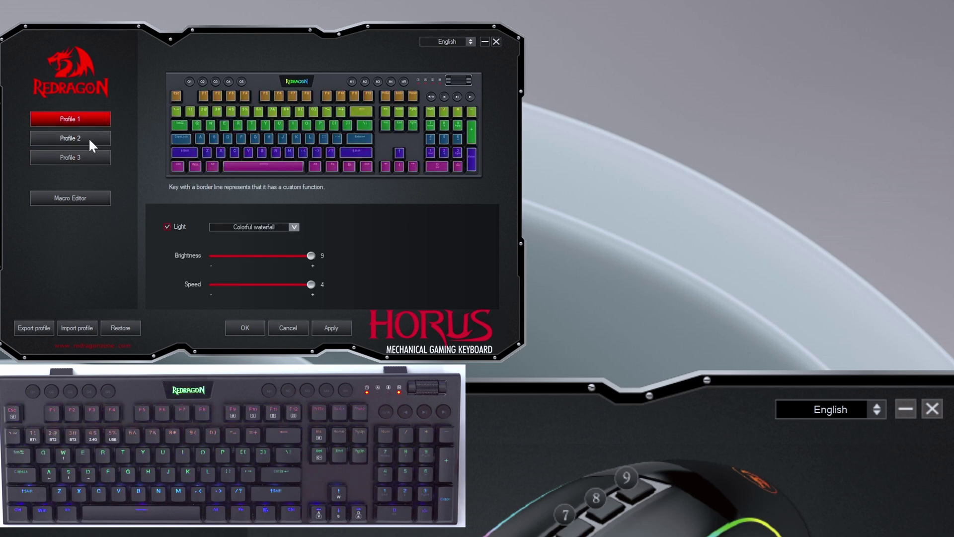
{"action": "left_click", "coordinate": [88, 138]}
{"action": "left_click", "coordinate": [88, 119]}
{"action": "left_click", "coordinate": [96, 138]}
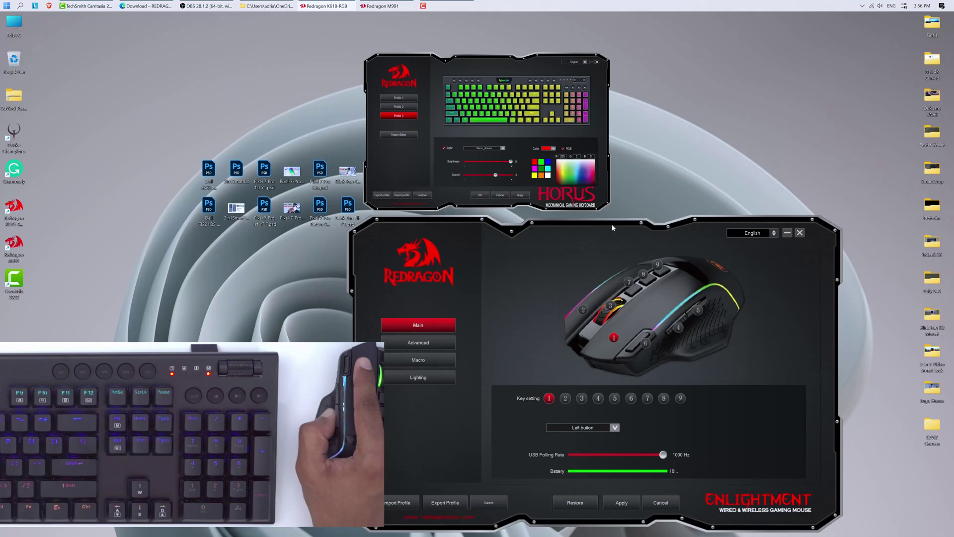
{"action": "left_click_drag", "start_coordinate": [612, 227], "coordinate": [458, 40]}
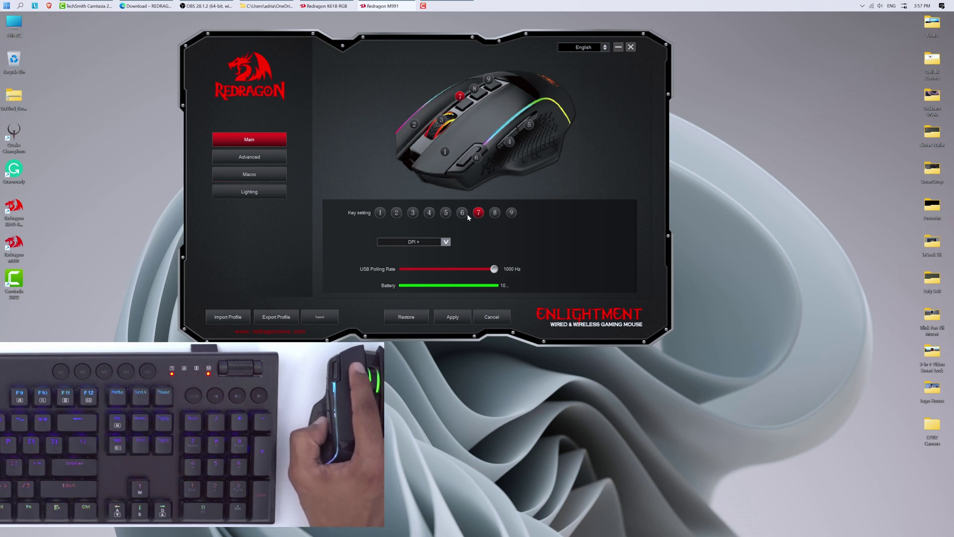
Step: Review the assignments of mouse buttons 6, 5, 3 and 1, then open the Advanced DPI page
{"action": "left_click", "coordinate": [446, 242]}
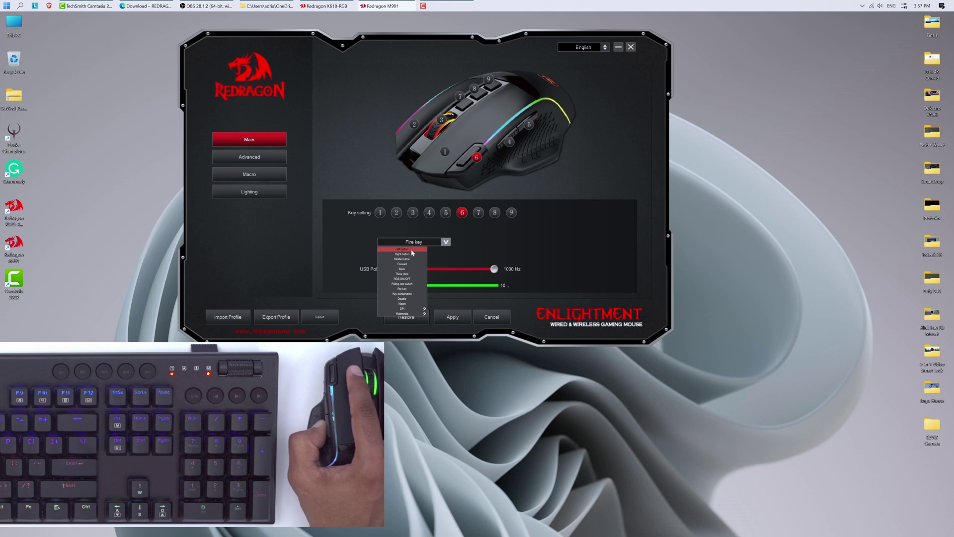
{"action": "mouse_move", "coordinate": [415, 309]}
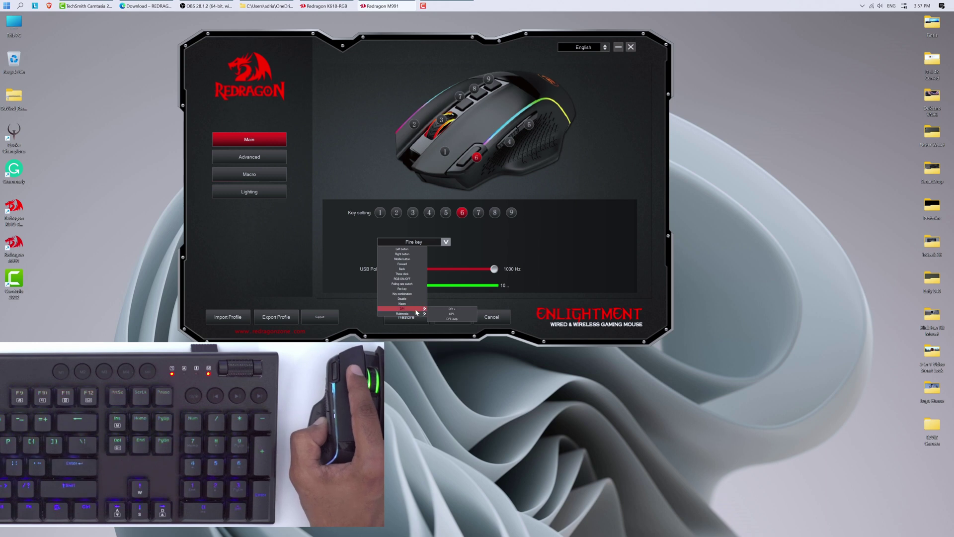
{"action": "left_click", "coordinate": [444, 216]}
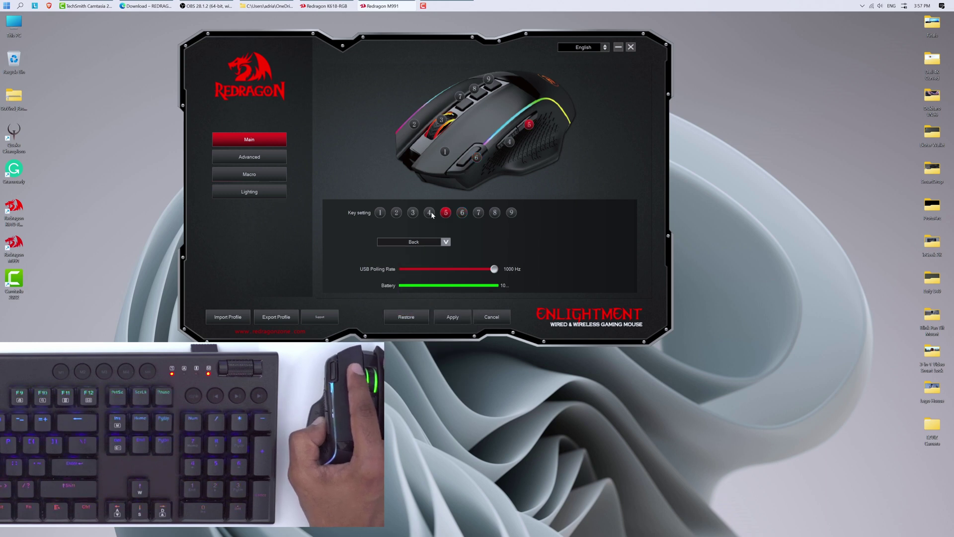
{"action": "left_click", "coordinate": [413, 214]}
{"action": "left_click", "coordinate": [381, 214]}
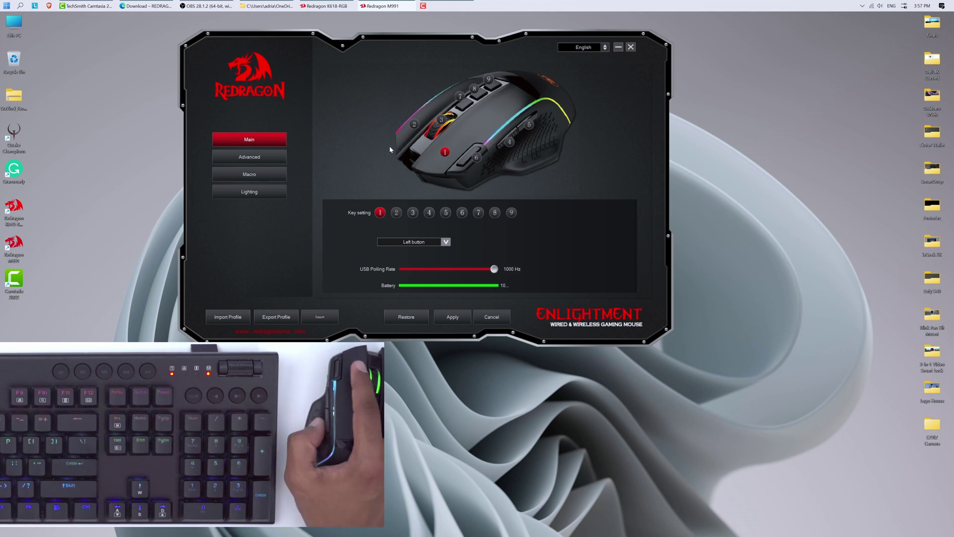
{"action": "left_click", "coordinate": [250, 160]}
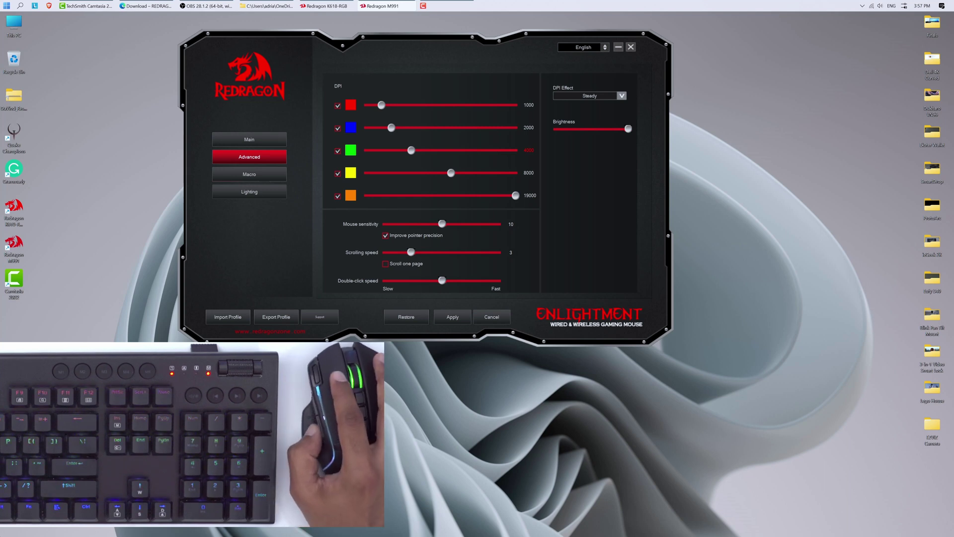
Step: Keep the 1000 DPI level red and apply the Respiration DPI light effect
{"action": "left_click", "coordinate": [351, 106]}
{"action": "left_click", "coordinate": [384, 243]}
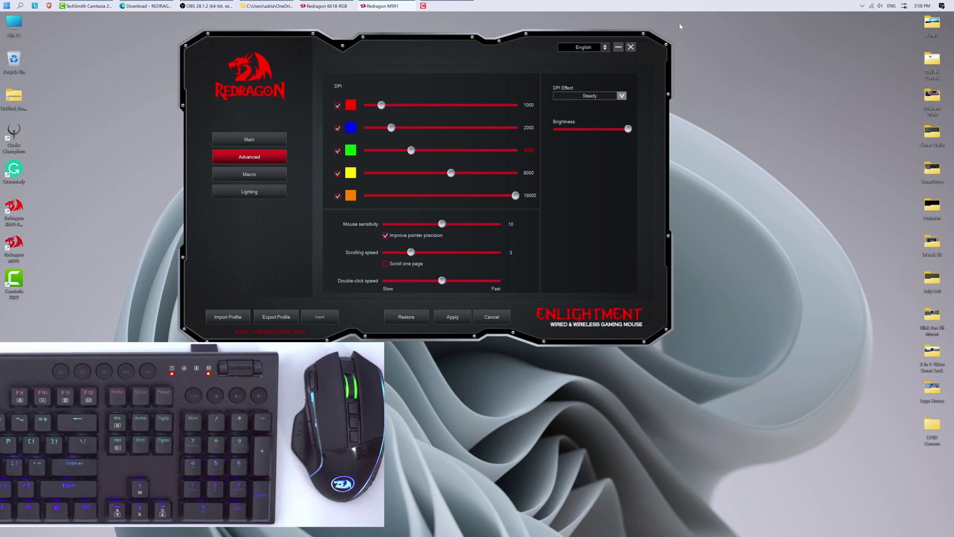
{"action": "left_click", "coordinate": [610, 97]}
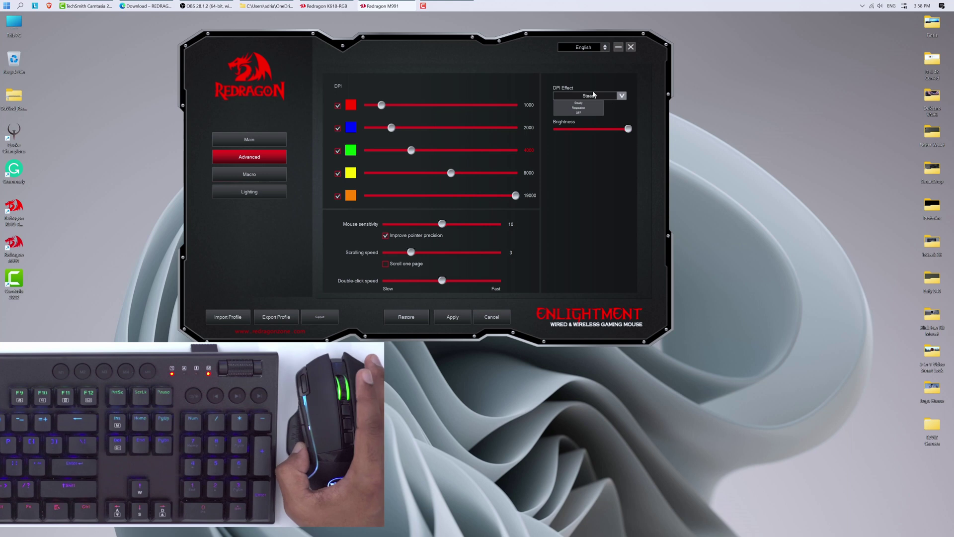
{"action": "left_click", "coordinate": [578, 107]}
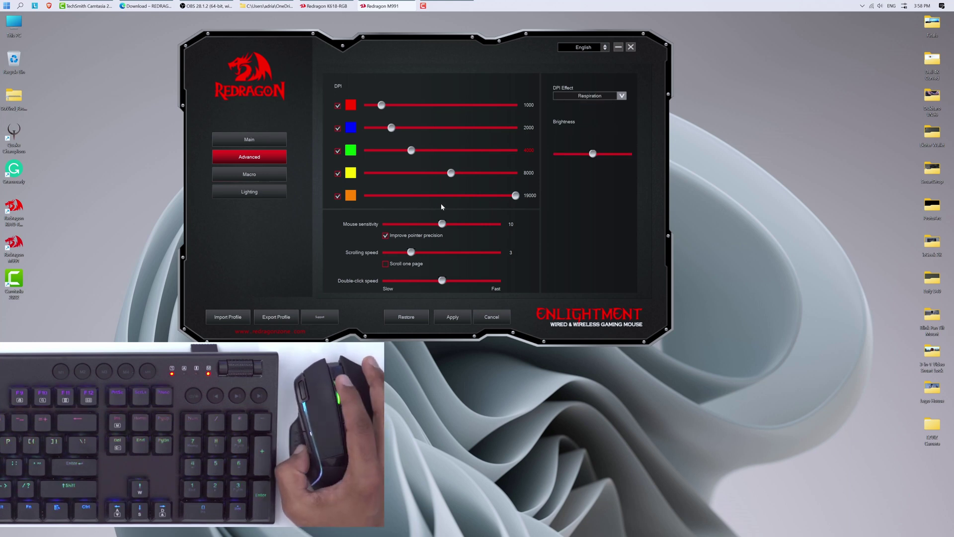
{"action": "left_click", "coordinate": [453, 318]}
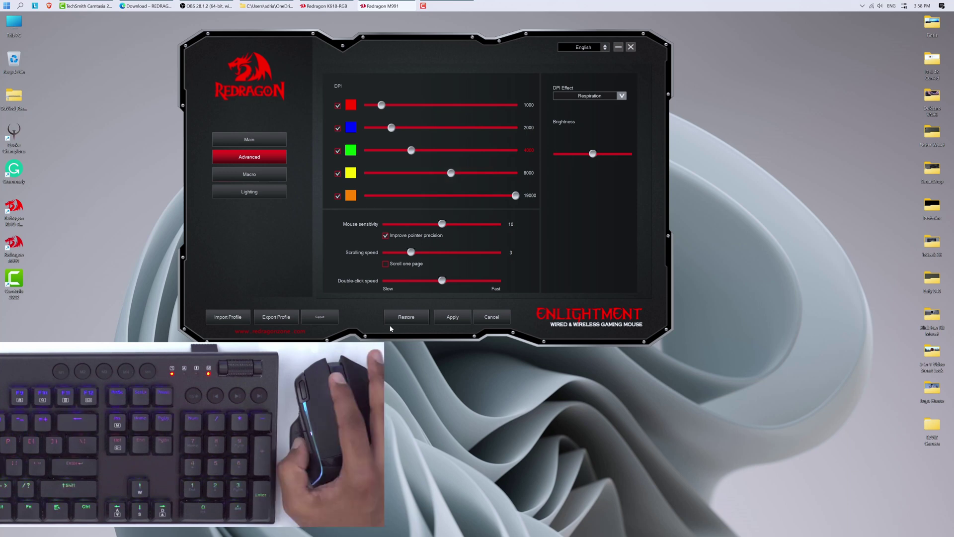
Step: Return the DPI light effect to Steady and save it to the mouse
{"action": "left_click", "coordinate": [592, 95]}
{"action": "left_click", "coordinate": [586, 108]}
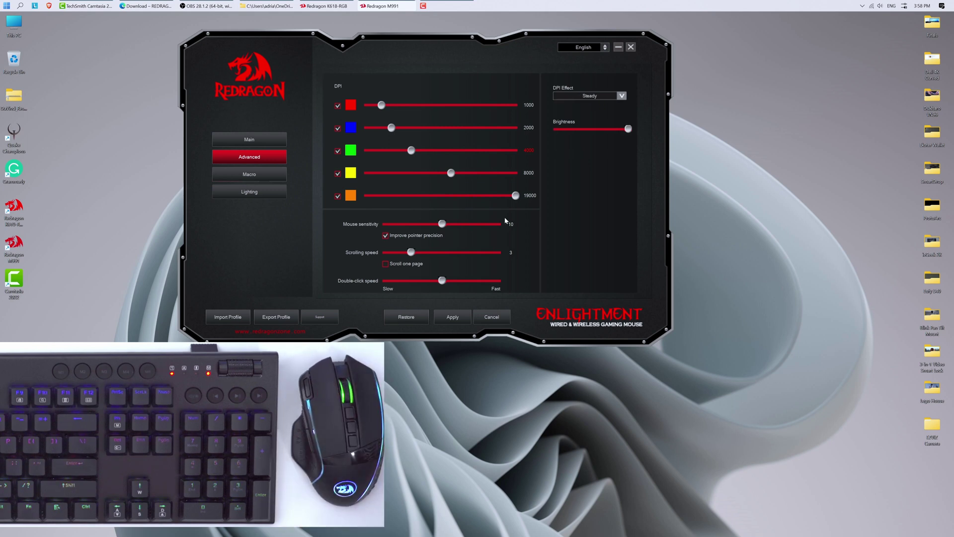
{"action": "left_click", "coordinate": [458, 319]}
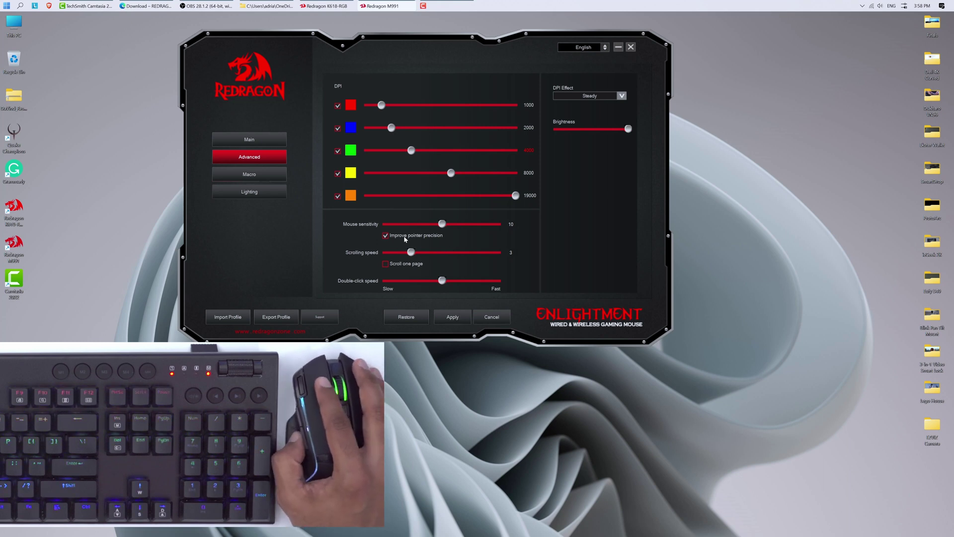
Step: Keep a Steady mouse LED effect and apply brightness dimmed to about one third
{"action": "left_click", "coordinate": [271, 174]}
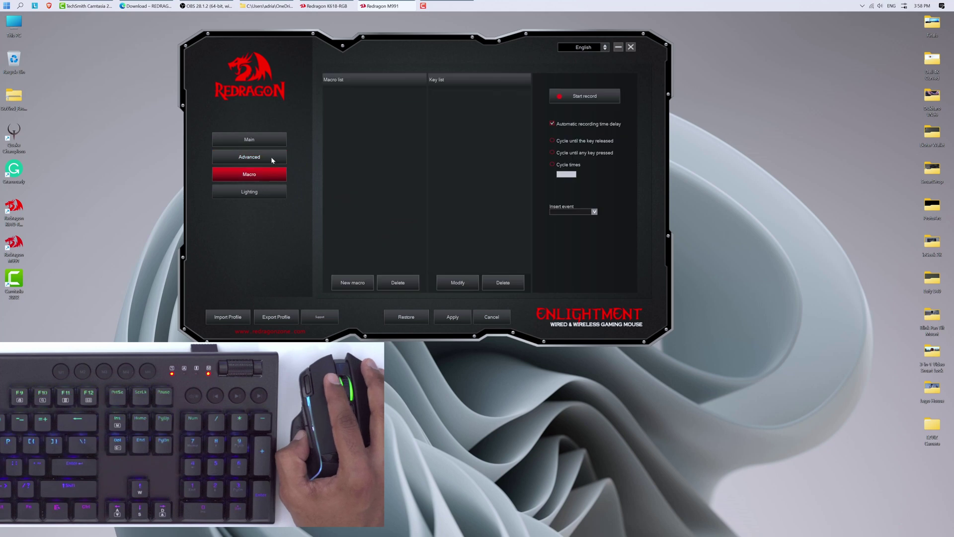
{"action": "left_click", "coordinate": [235, 192]}
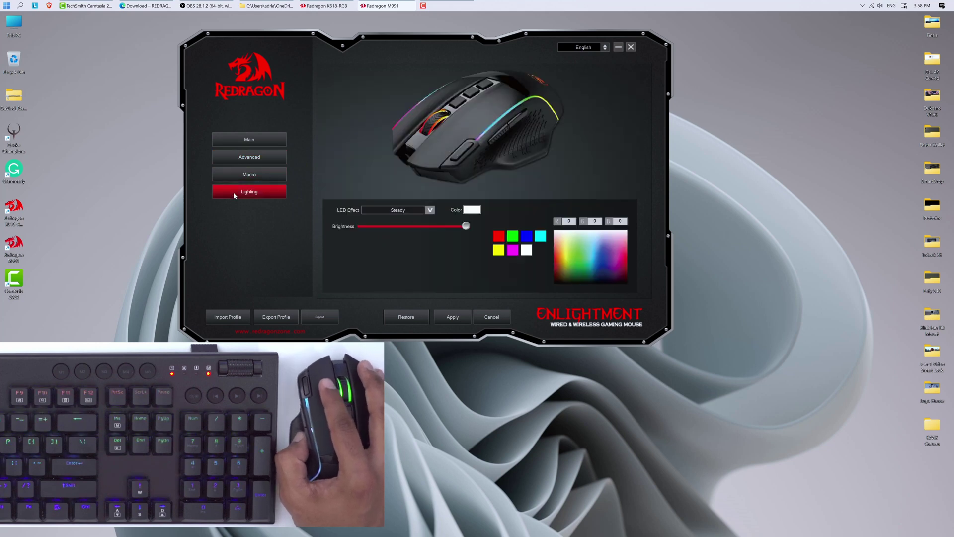
{"action": "left_click", "coordinate": [416, 210]}
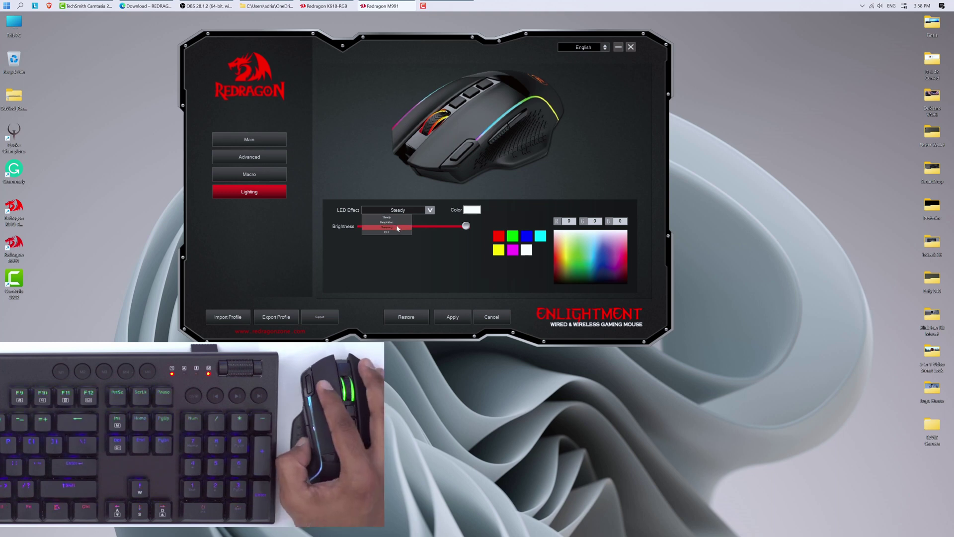
{"action": "left_click", "coordinate": [484, 217]}
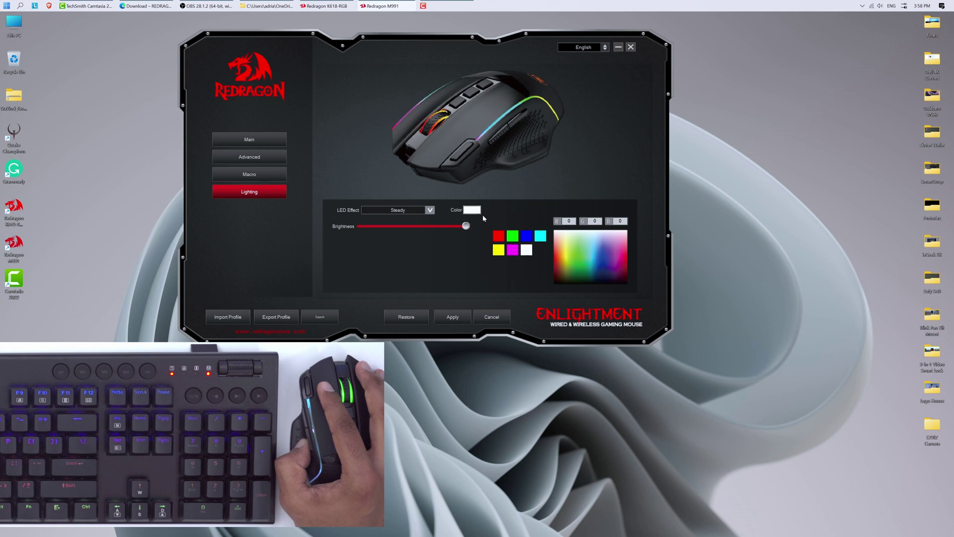
{"action": "left_click_drag", "start_coordinate": [466, 229], "coordinate": [395, 230]}
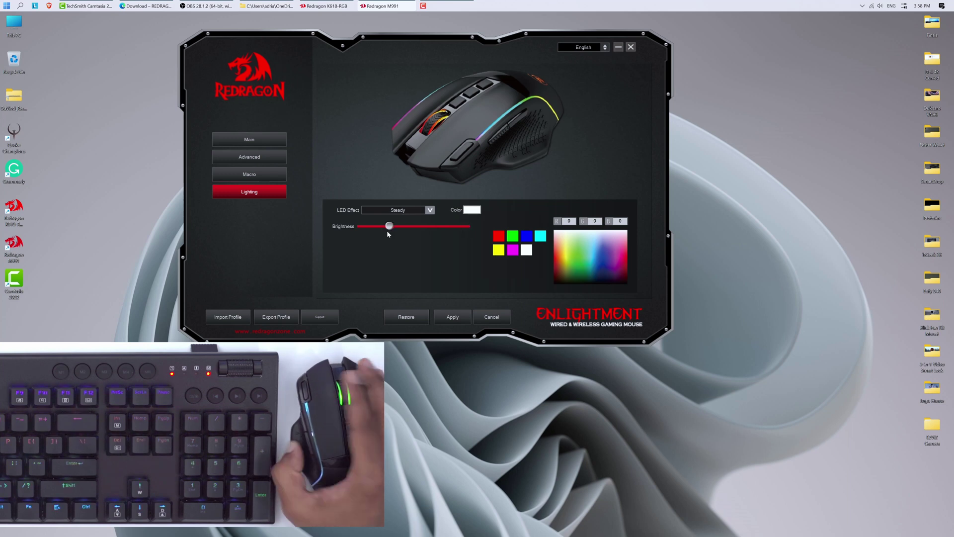
{"action": "left_click", "coordinate": [450, 318]}
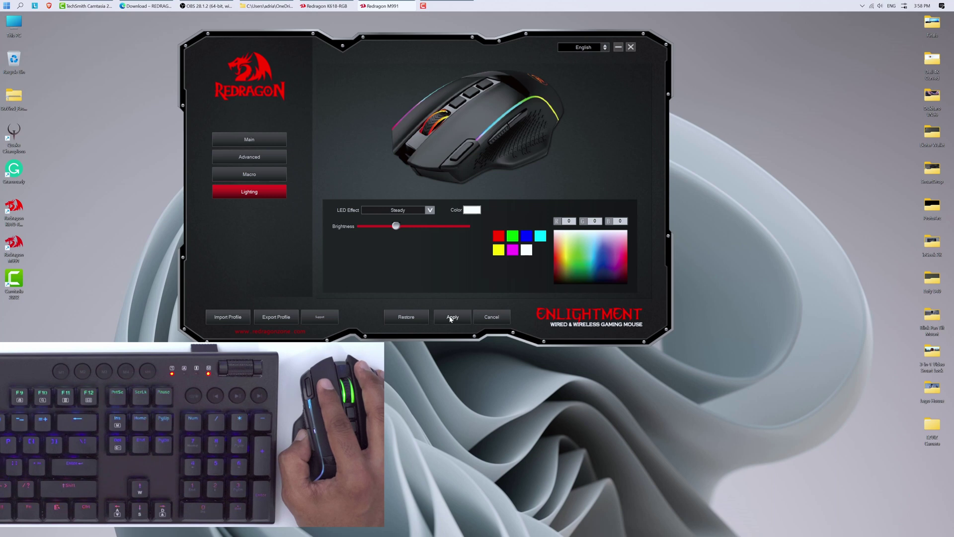
Step: Apply a magenta LED at full brightness, then pick custom pale cyan (158, 213, 203)
{"action": "left_click", "coordinate": [512, 249]}
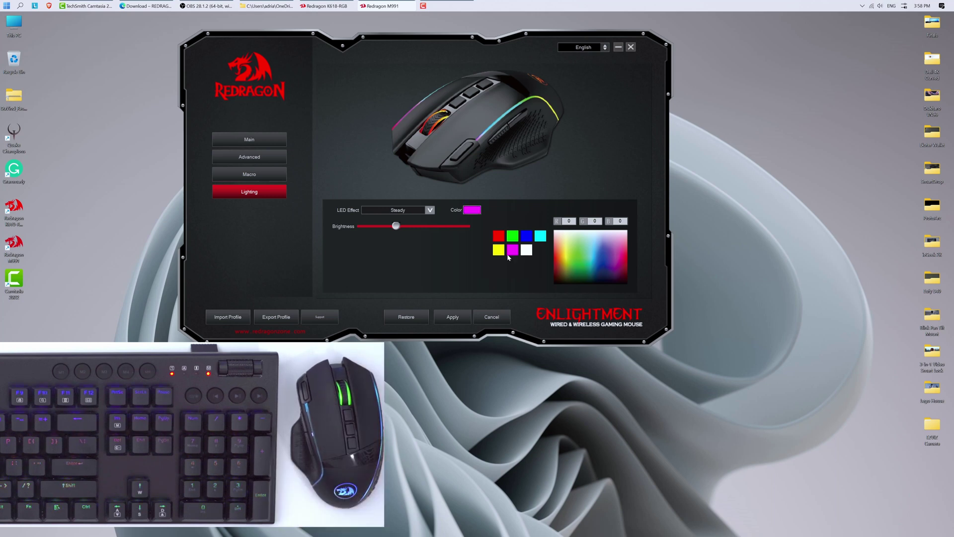
{"action": "left_click", "coordinate": [453, 318]}
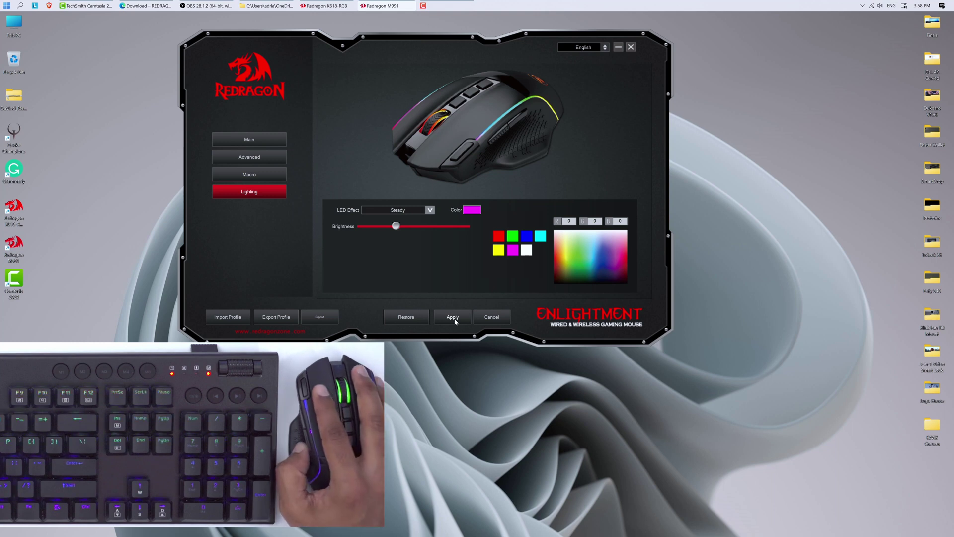
{"action": "left_click_drag", "start_coordinate": [395, 227], "coordinate": [471, 221]}
{"action": "left_click", "coordinate": [453, 318]}
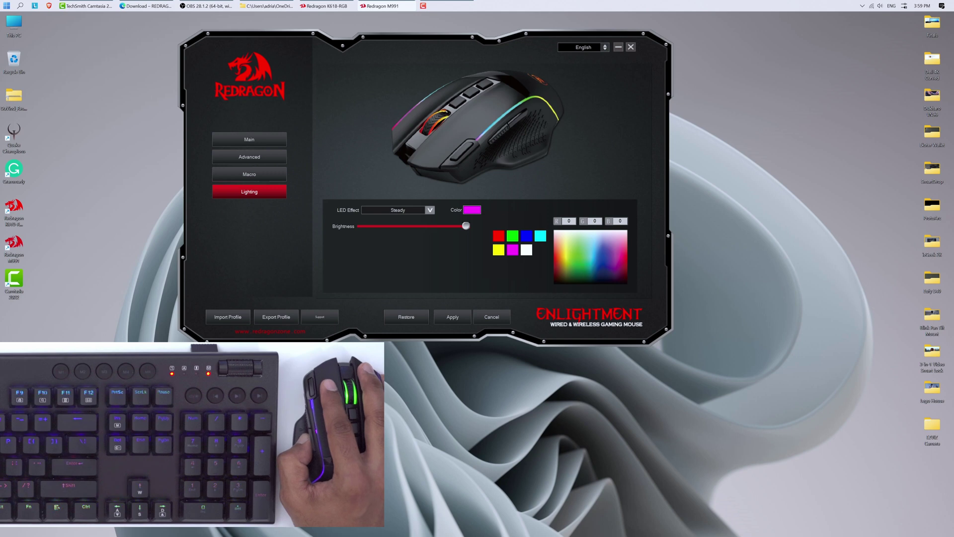
{"action": "left_click", "coordinate": [589, 236]}
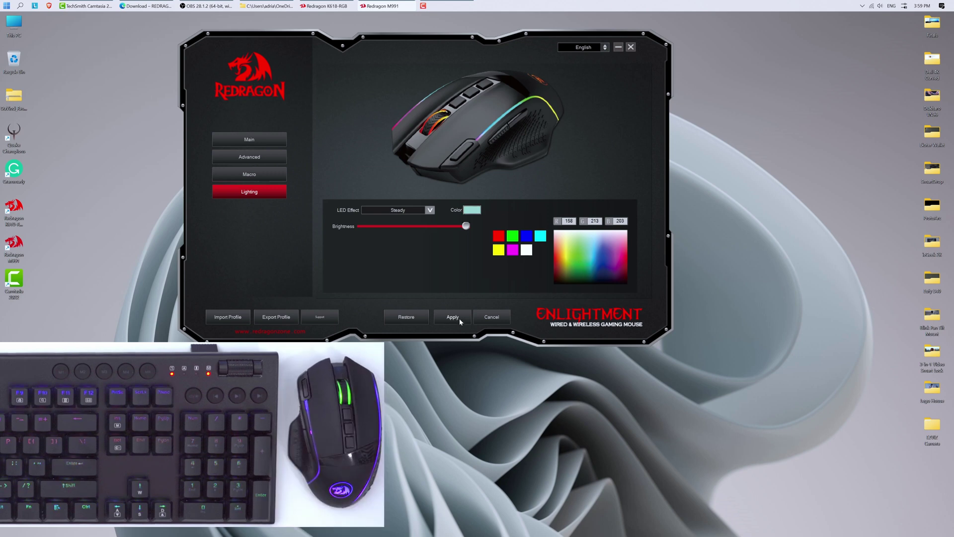